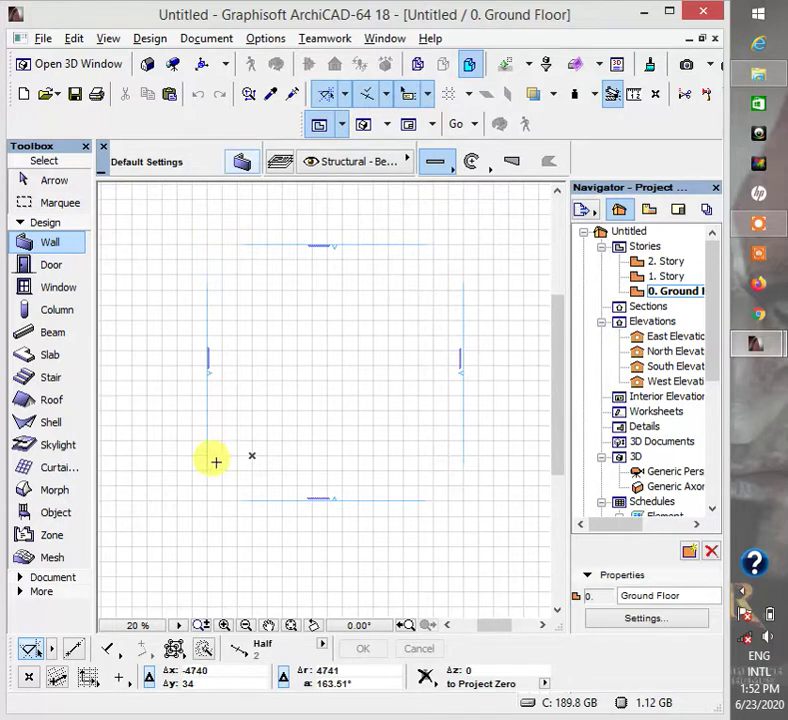
Step: Reopen the Wall Default Settings dialog and collapse its Model section
left_click(242, 163)
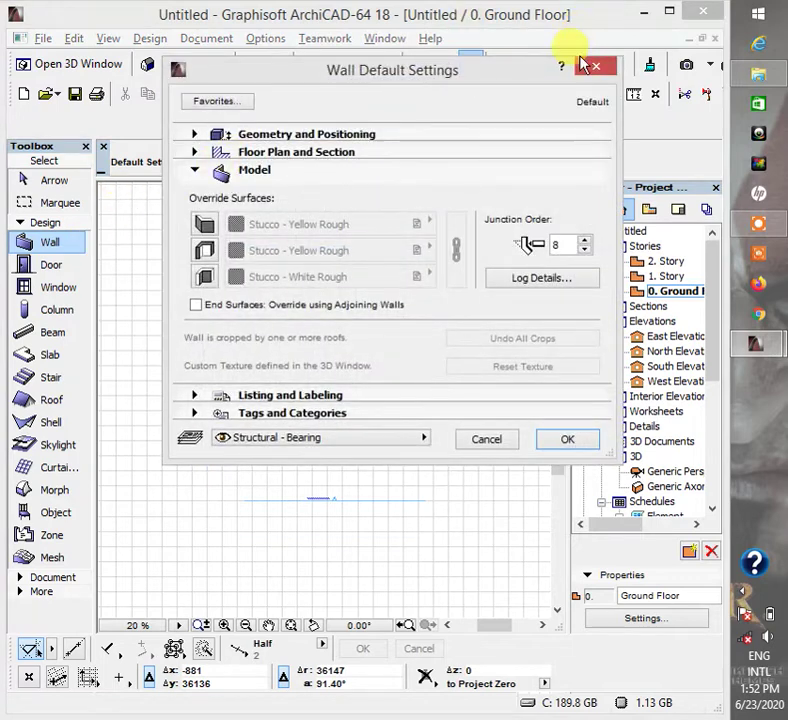
left_click(586, 68)
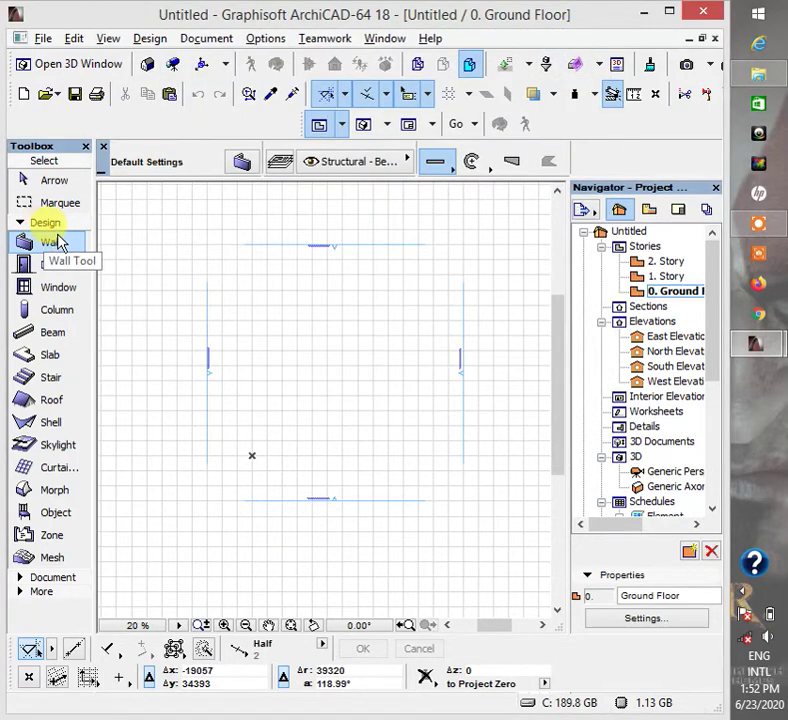
left_click(245, 164)
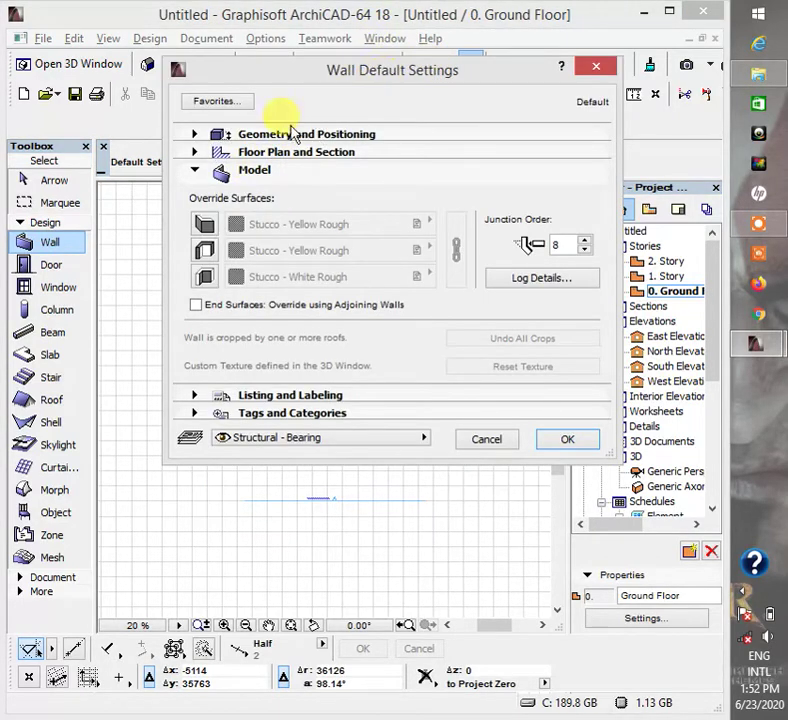
left_click(255, 172)
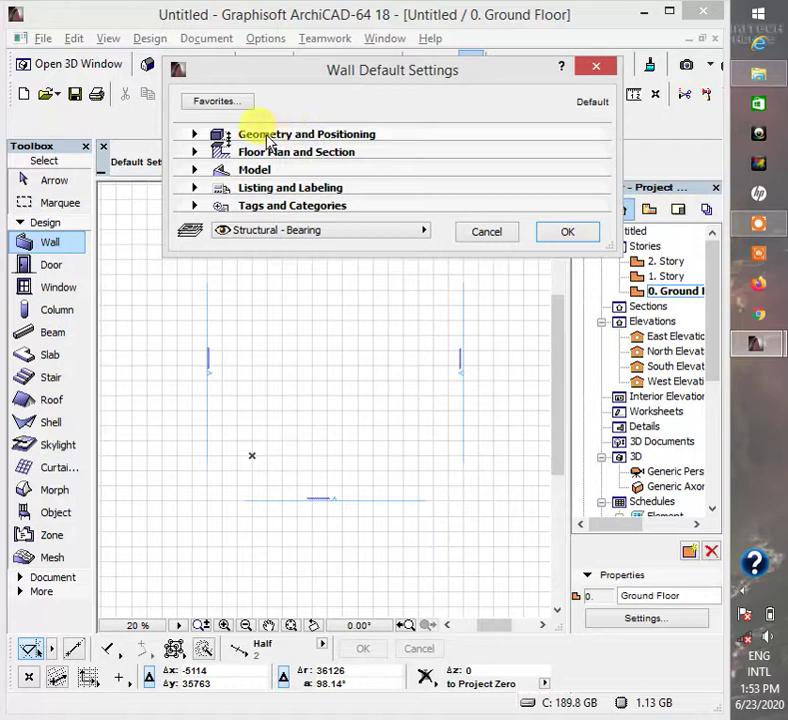
Step: Expand Geometry and Positioning and set the wall top to Not Linked
left_click(268, 138)
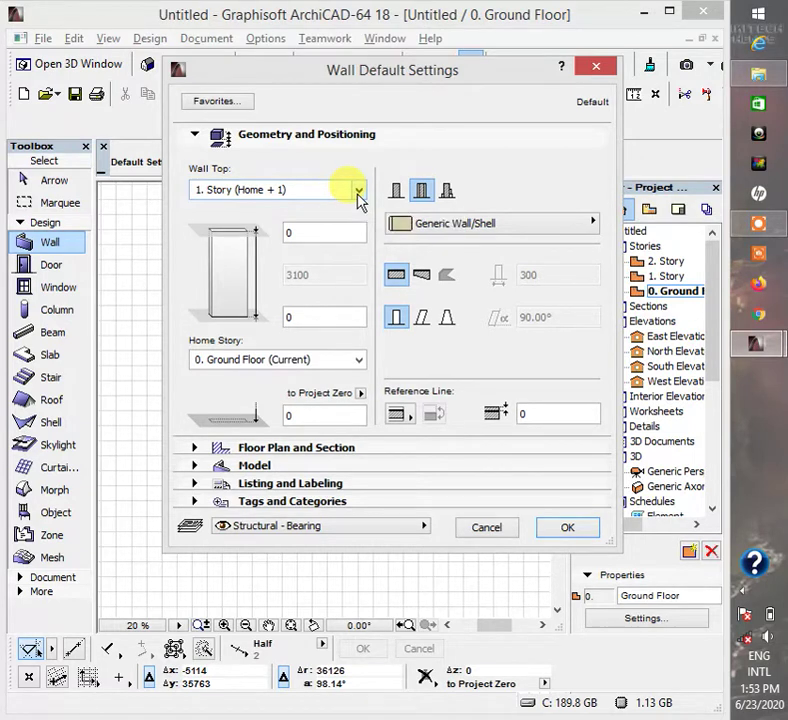
left_click(358, 192)
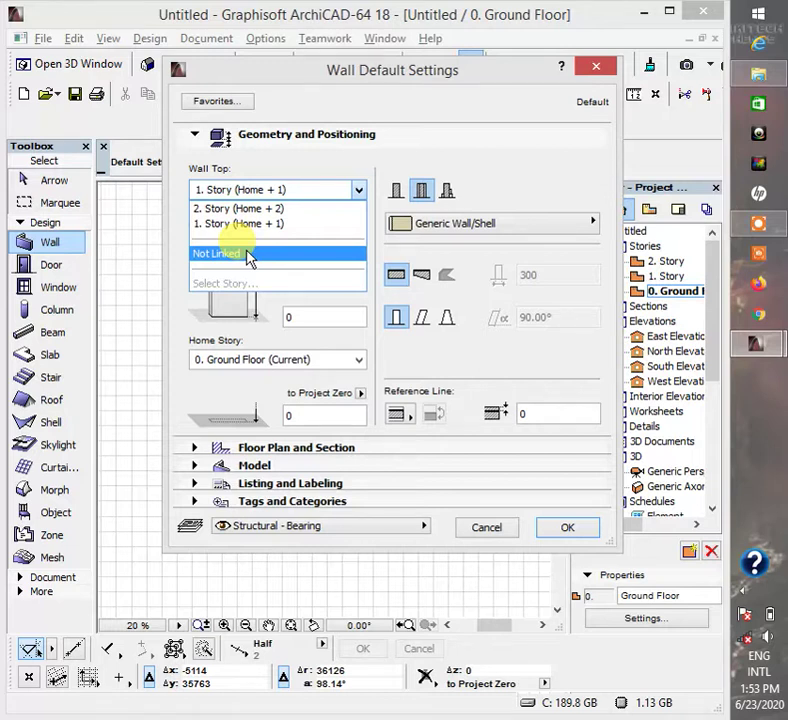
left_click(249, 256)
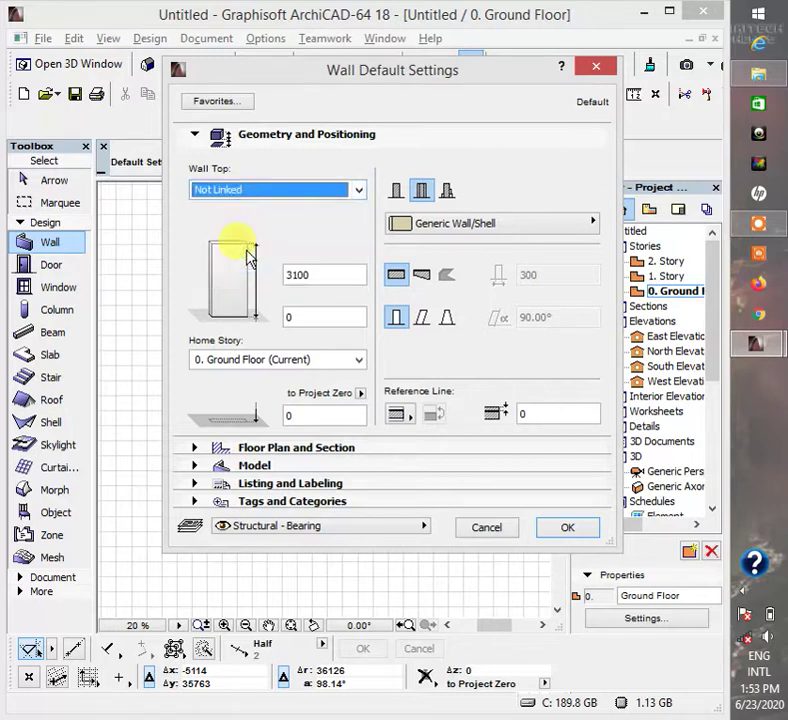
Step: Toggle the wall structure between Basic and Composite, ending on Composite
left_click(394, 193)
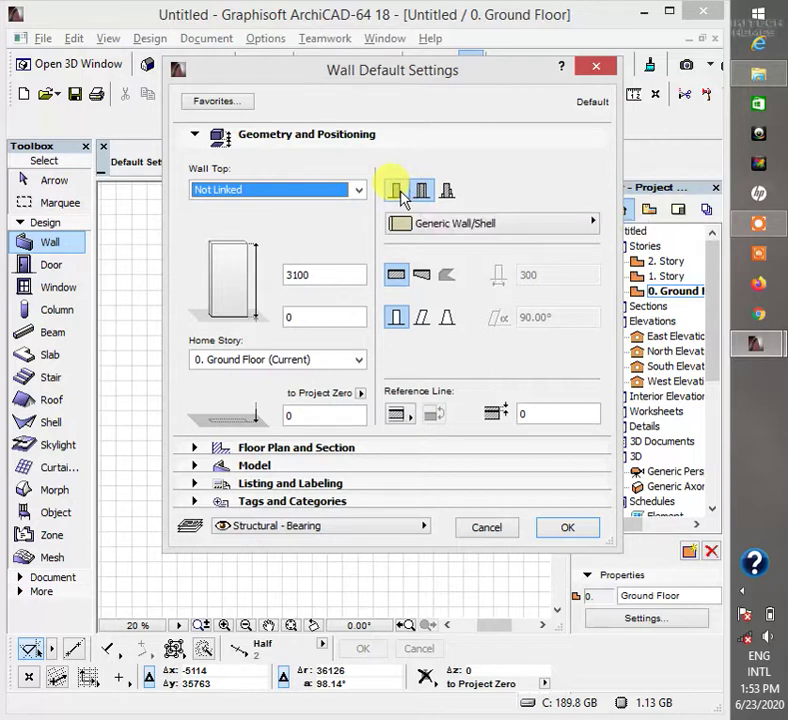
left_click(400, 191)
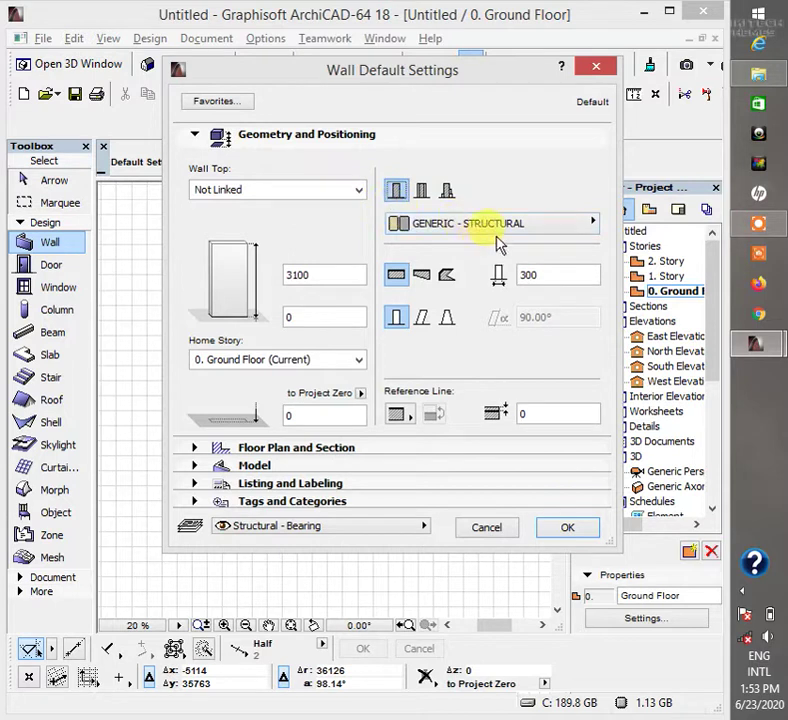
left_click(432, 193)
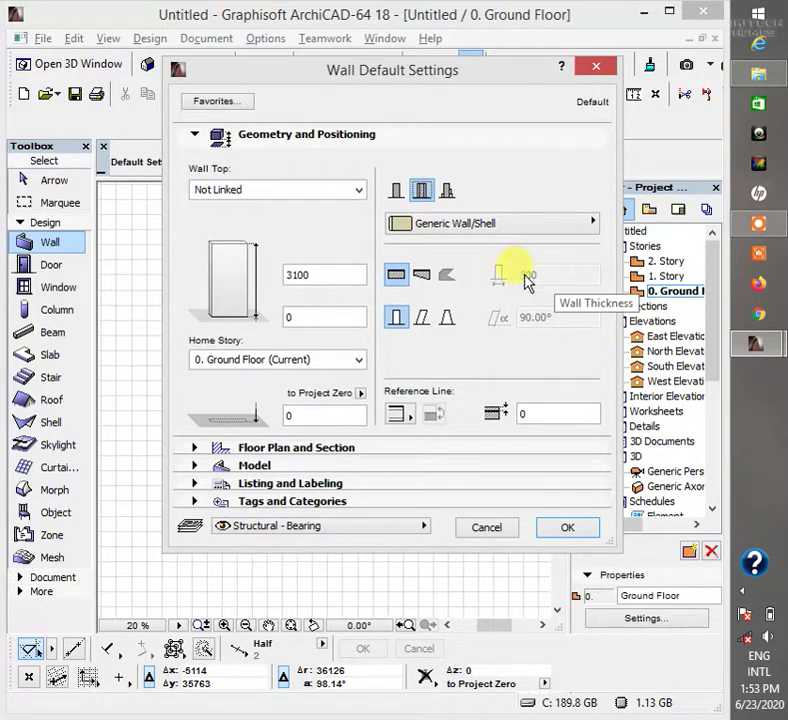
Step: Switch the wall back to a Basic structure with a thickness of 150
left_click(398, 194)
double_click(556, 274)
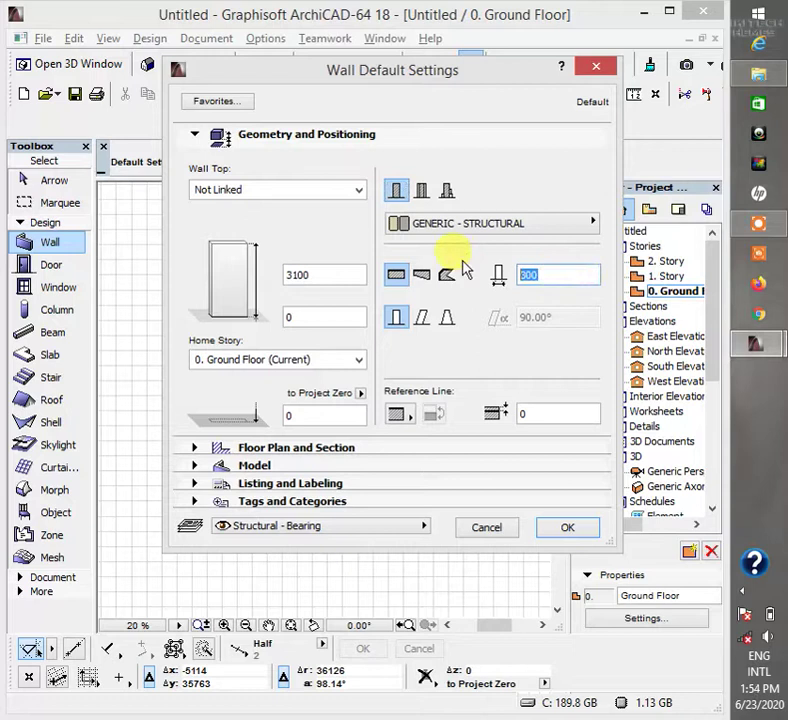
type("150")
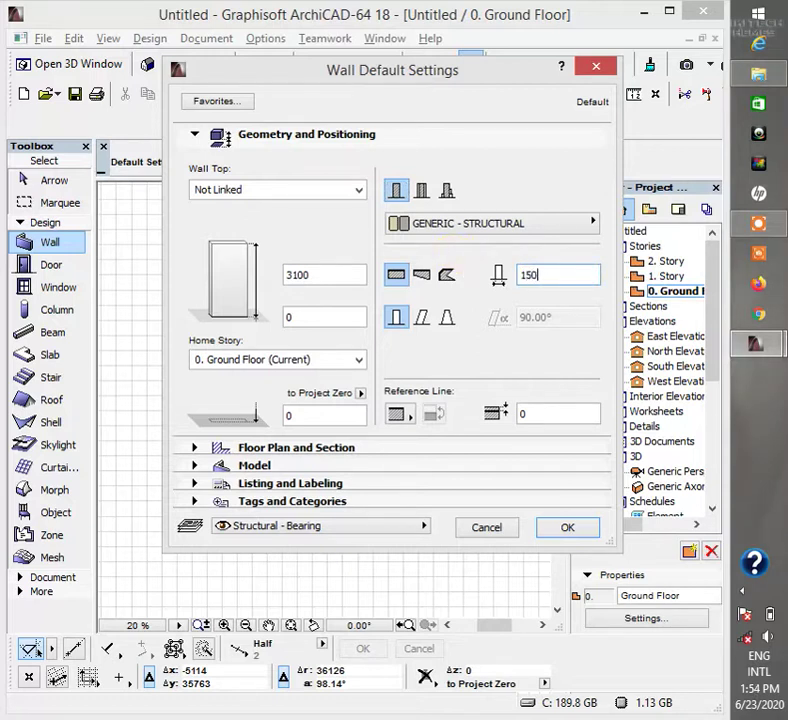
double_click(545, 275)
type("25")
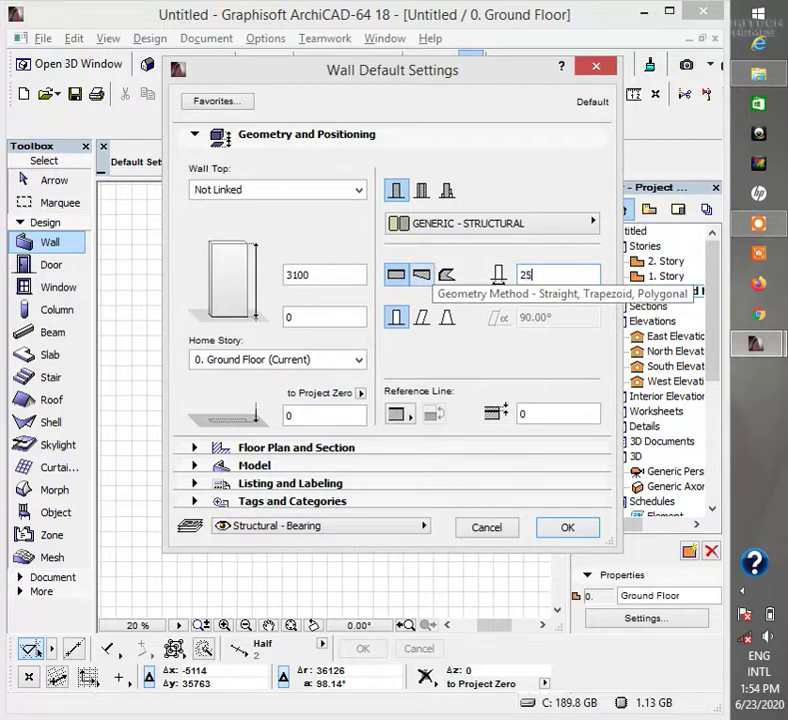
key("BackSpace")
type("25")
double_click(512, 278)
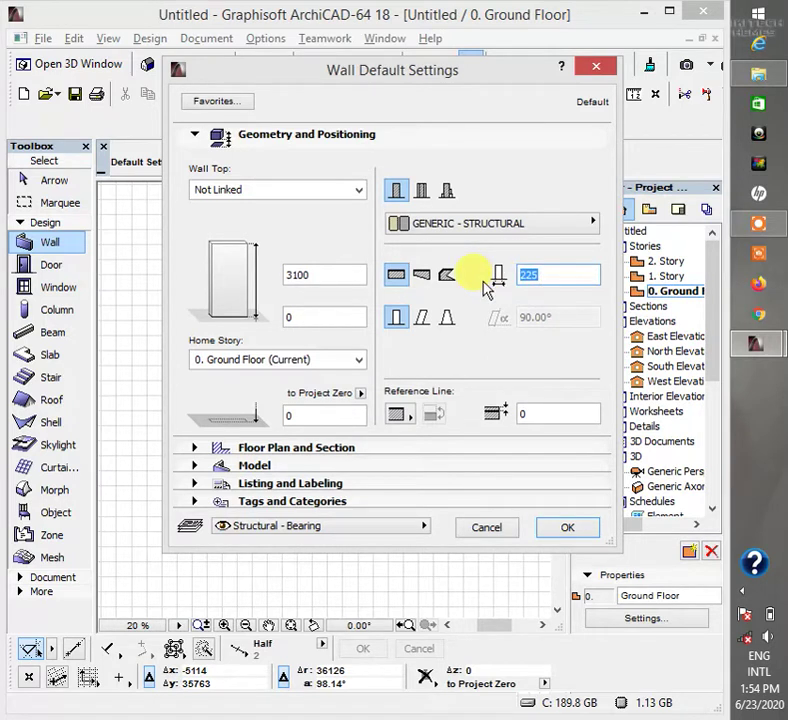
type("150")
left_click(577, 233)
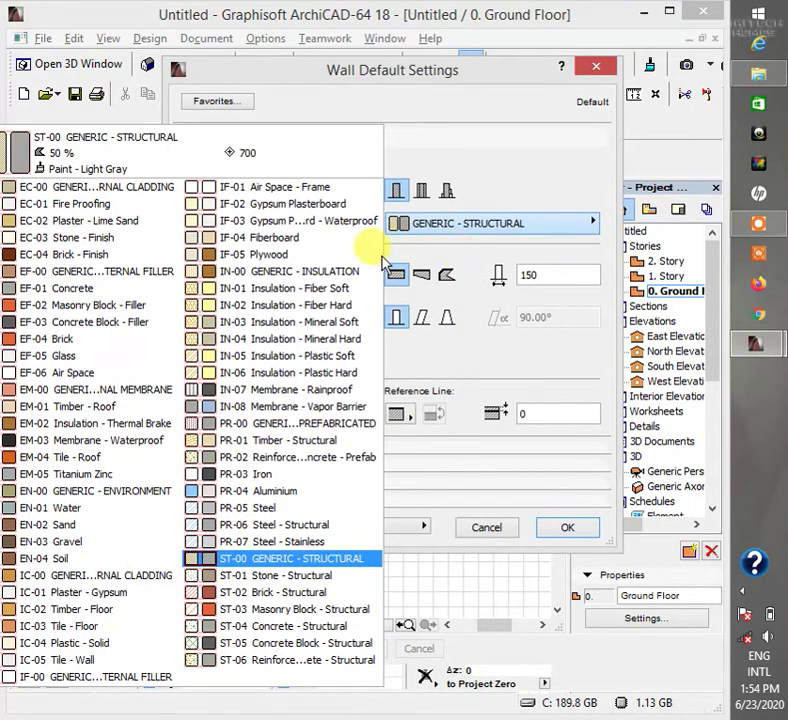
Step: Use Air Space - Frame material, a 3300 wall height and a 450 base offset
left_click(280, 189)
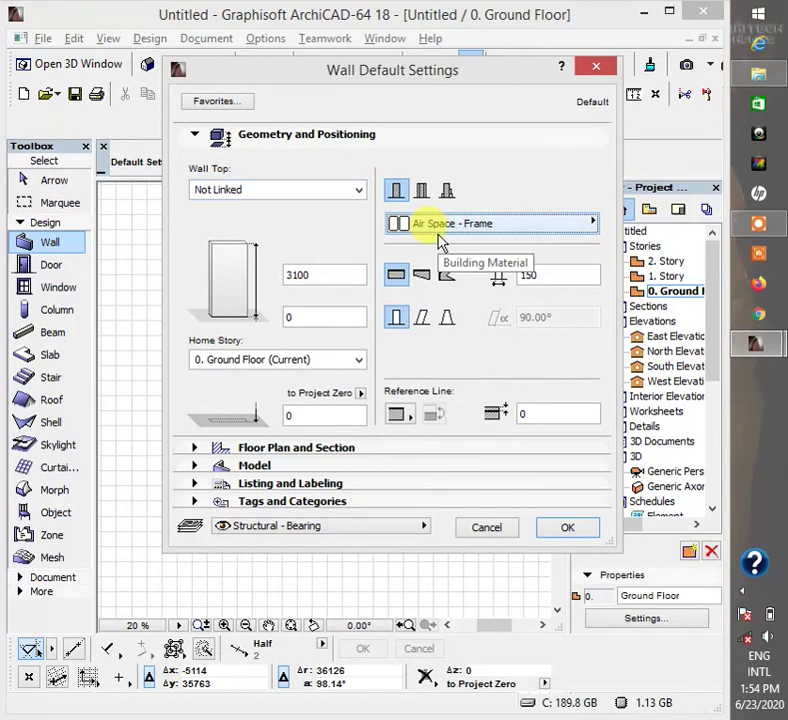
double_click(334, 272)
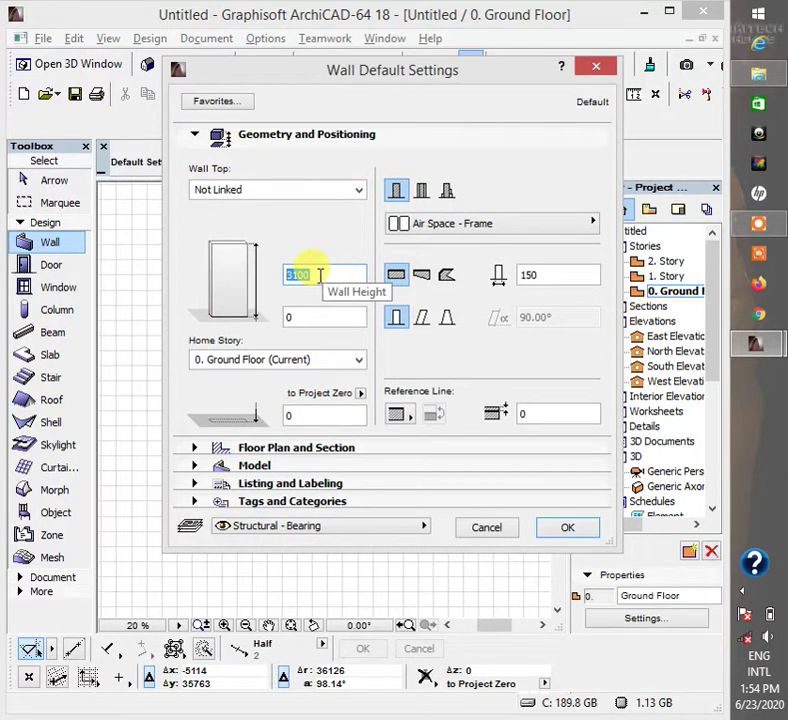
type("3300")
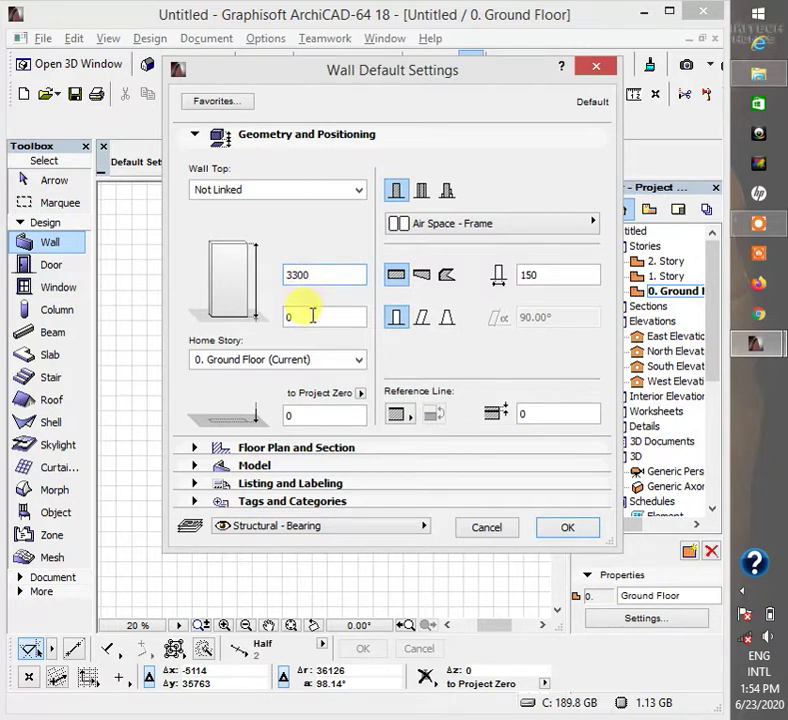
left_click(312, 316)
double_click(312, 316)
type("450")
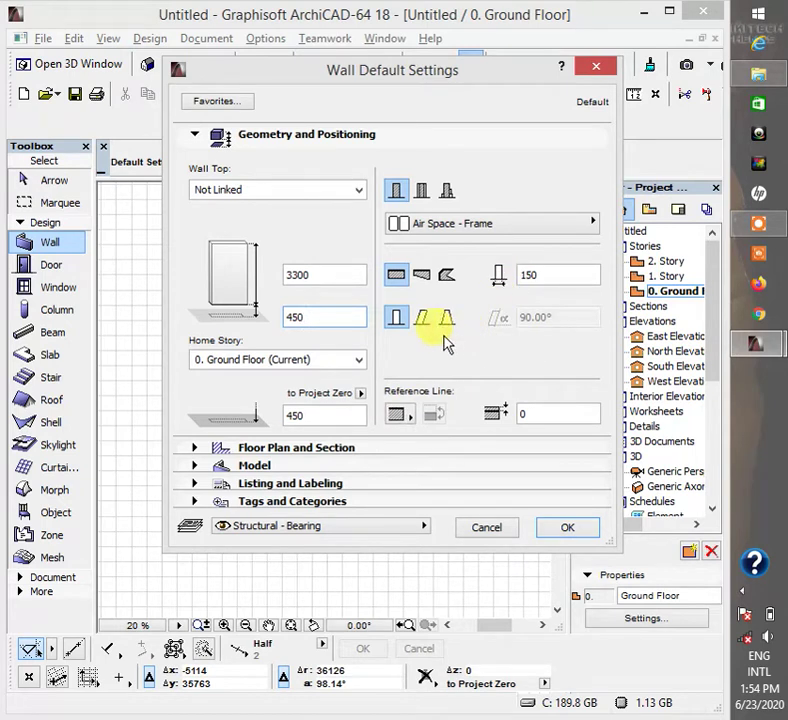
Step: In Floor Plan and Section, set Show on Stories to Home Story Only
left_click(270, 448)
left_click(352, 134)
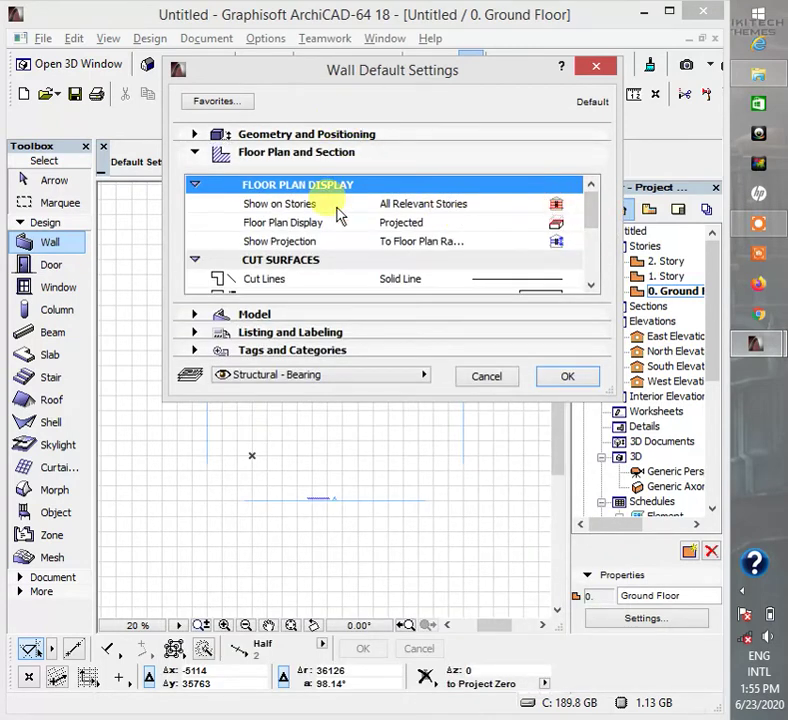
left_click(555, 208)
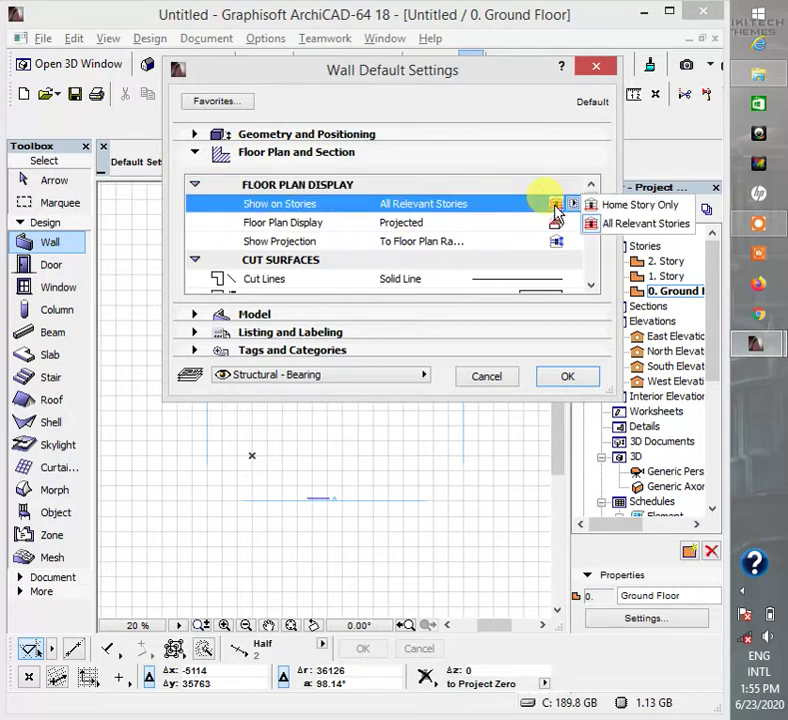
left_click(632, 205)
left_click_drag(528, 79, 431, 83)
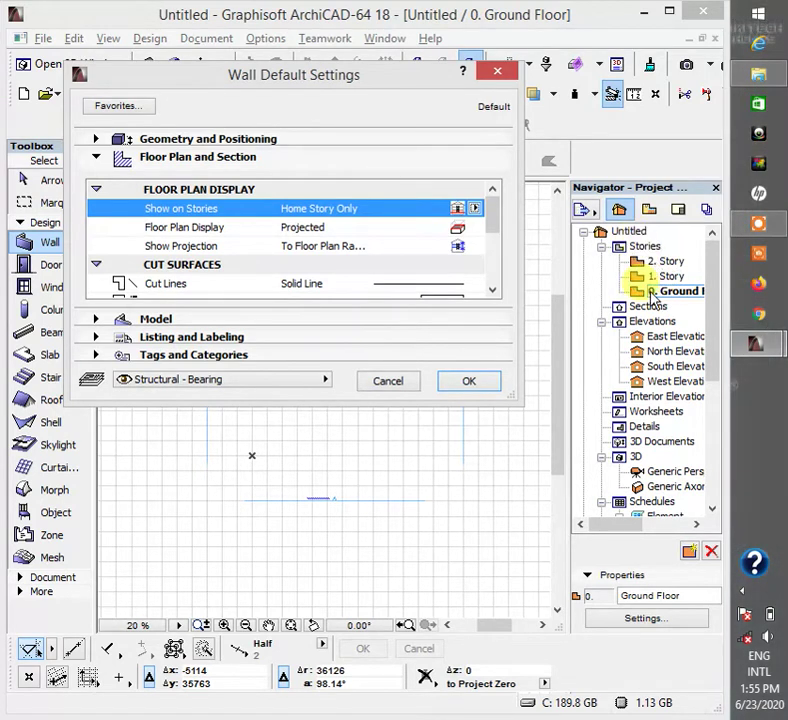
Step: Set the floor plan display of walls to Outlines Only
left_click(458, 230)
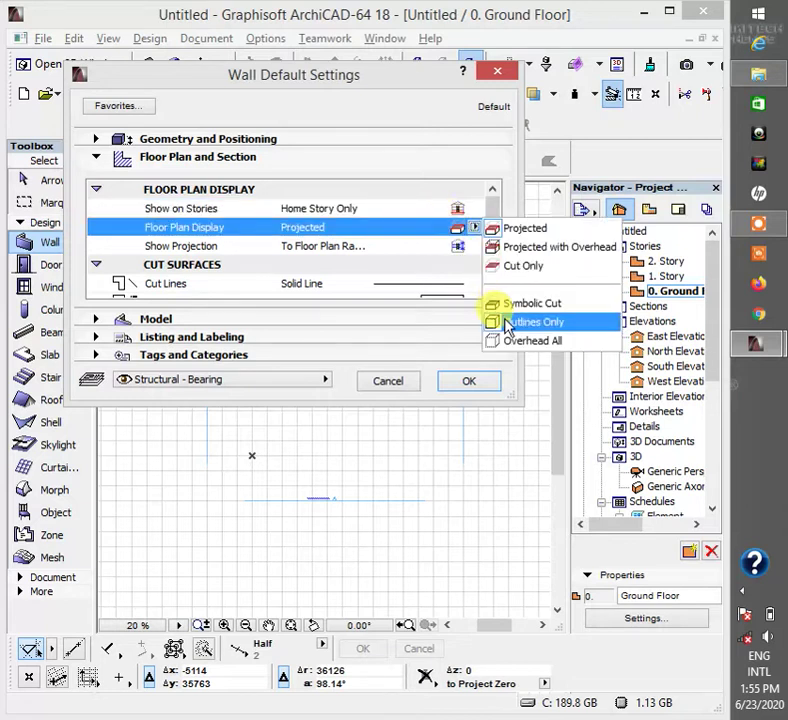
left_click(507, 325)
left_click(493, 290)
left_click(493, 290)
Step: Keep cut lines as Solid Line and draw them with pen 6 (0.35 mm)
left_click(428, 226)
left_click(428, 226)
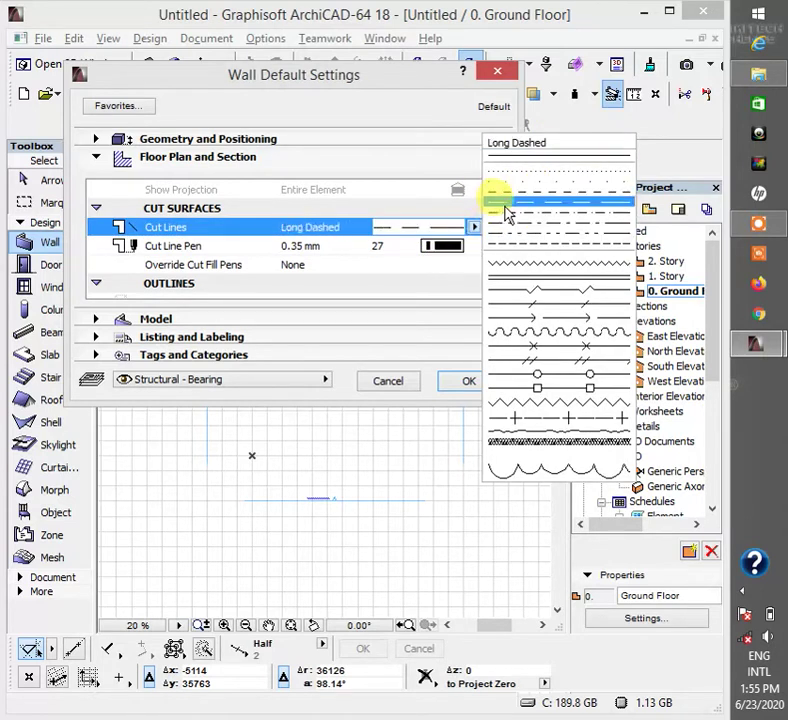
left_click(448, 252)
left_click(448, 251)
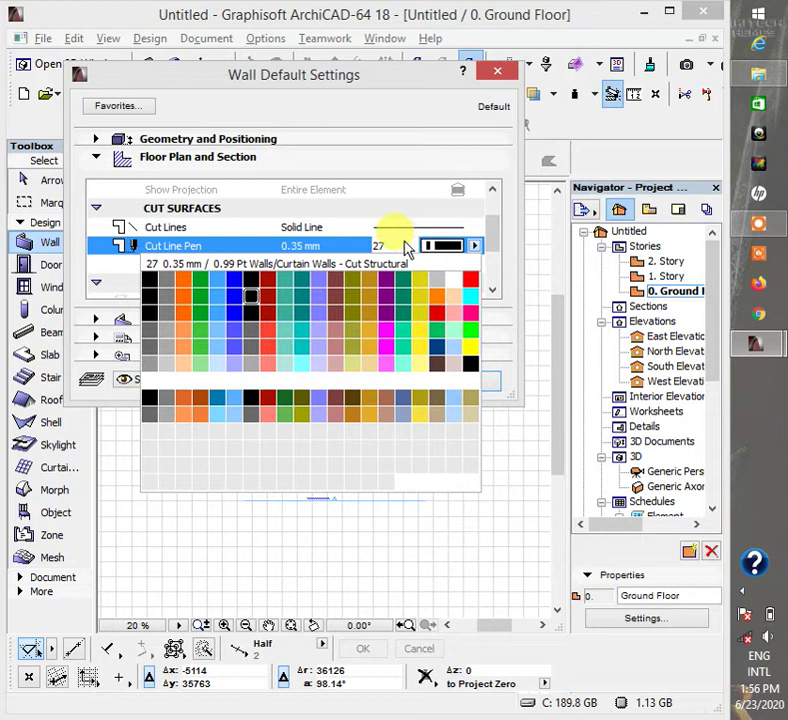
left_click(240, 286)
left_click(492, 290)
left_click(492, 290)
left_click(492, 290)
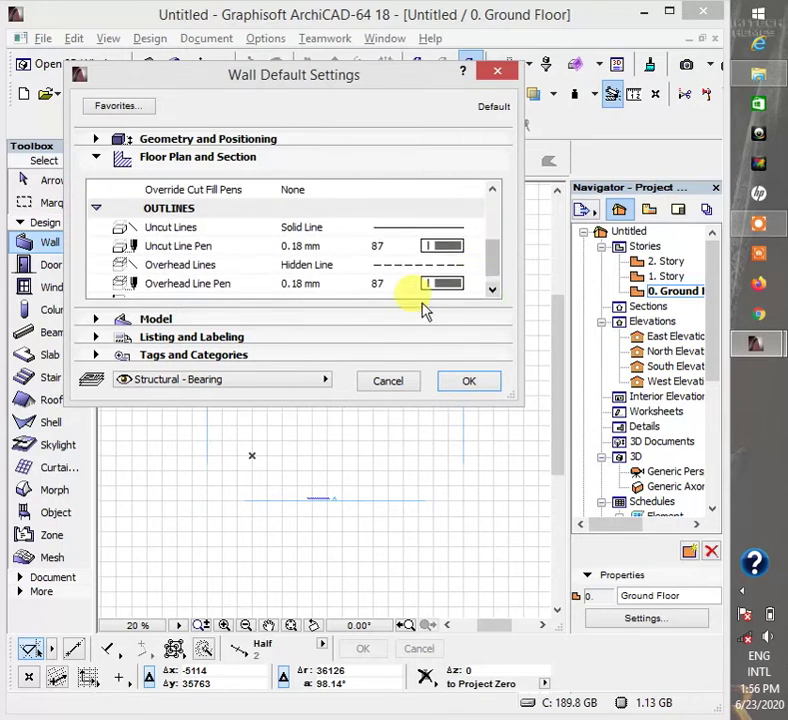
Step: In the Model settings, override the outside face surface with Paint - Titanium White
left_click(318, 320)
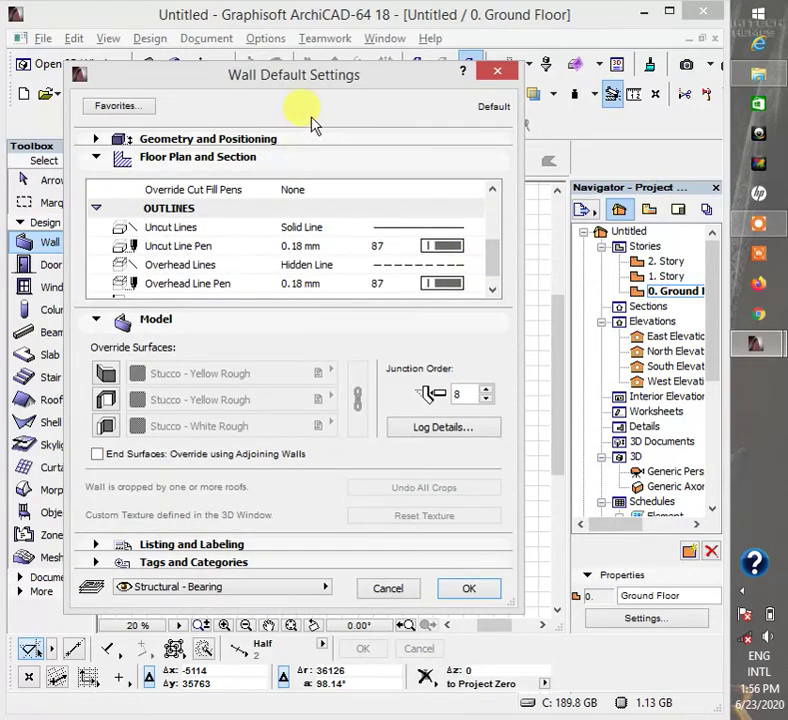
left_click(300, 160)
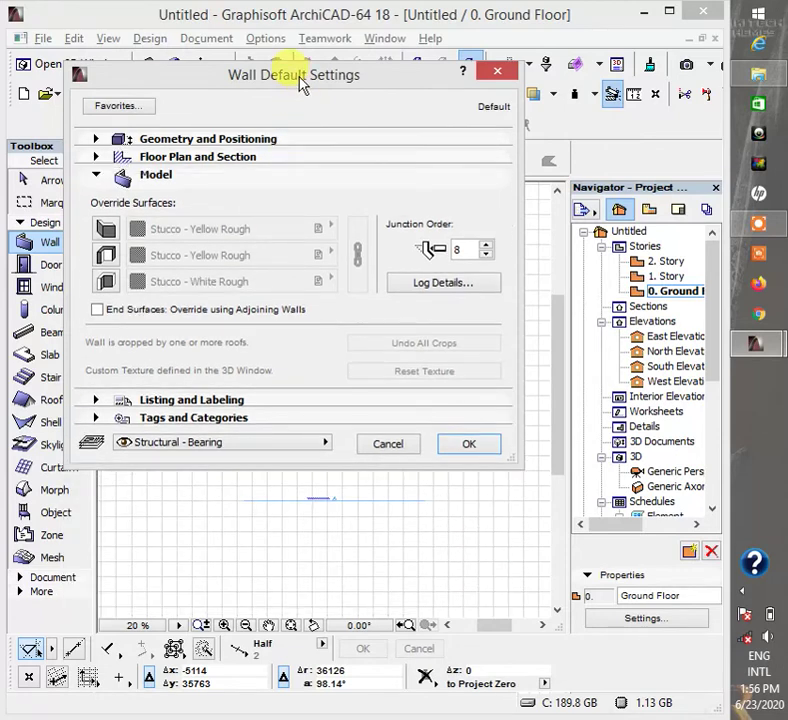
left_click_drag(302, 84, 362, 100)
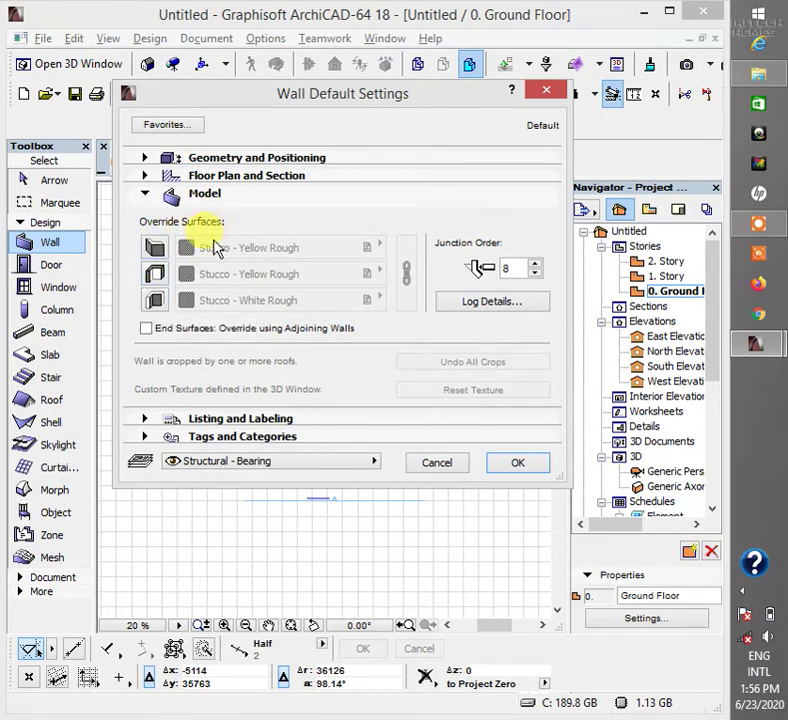
left_click(155, 247)
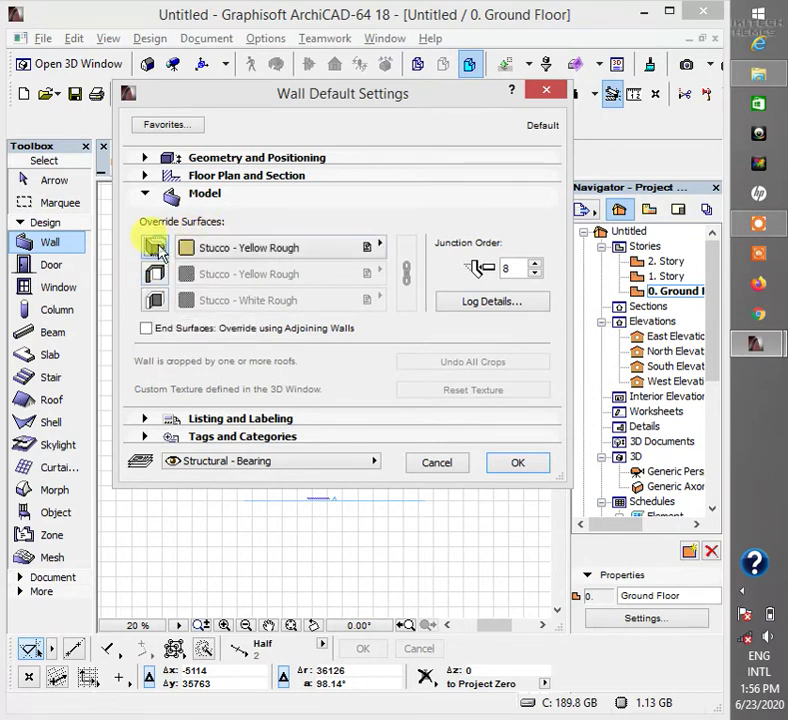
left_click(238, 251)
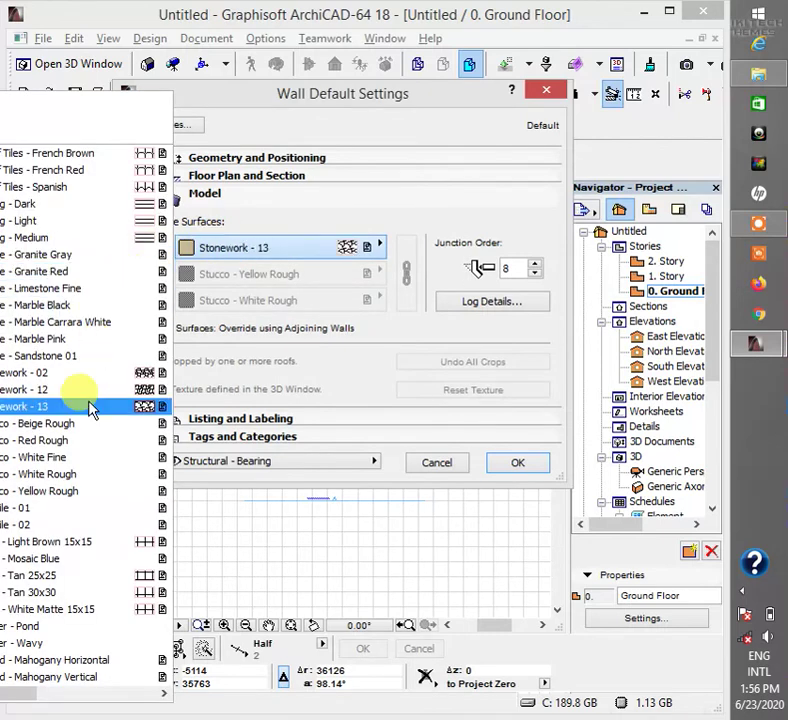
scroll(90, 410, "up", 10)
scroll(90, 410, "down", 15)
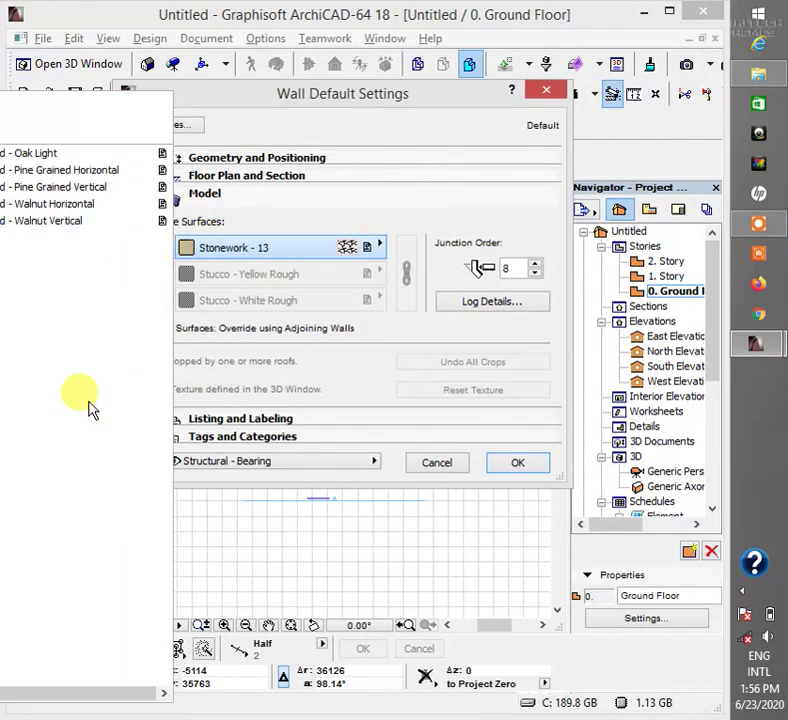
scroll(90, 410, "up", 15)
left_click(70, 408)
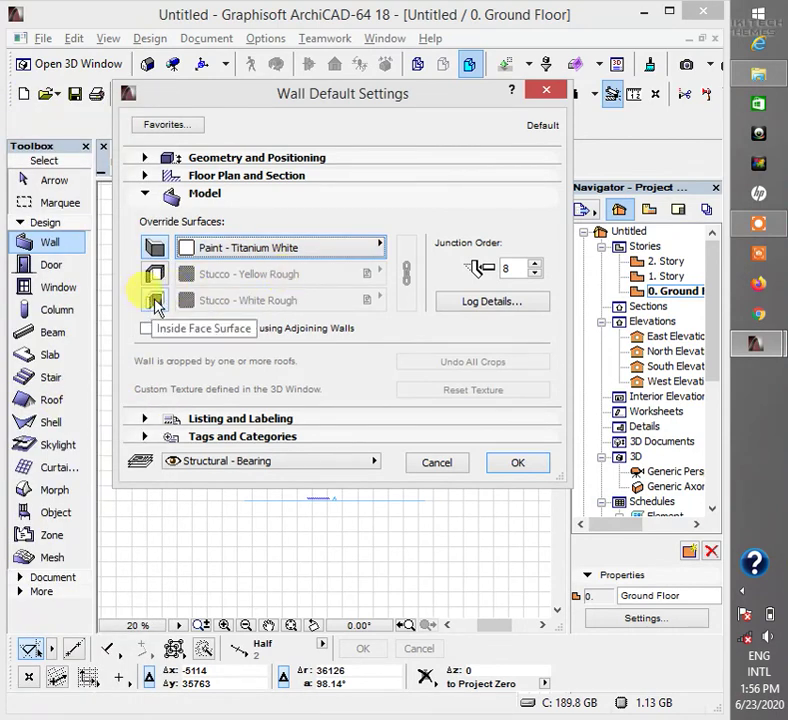
Step: Override the inside face surface with Paint - Titanium White as well
left_click(154, 300)
left_click(245, 302)
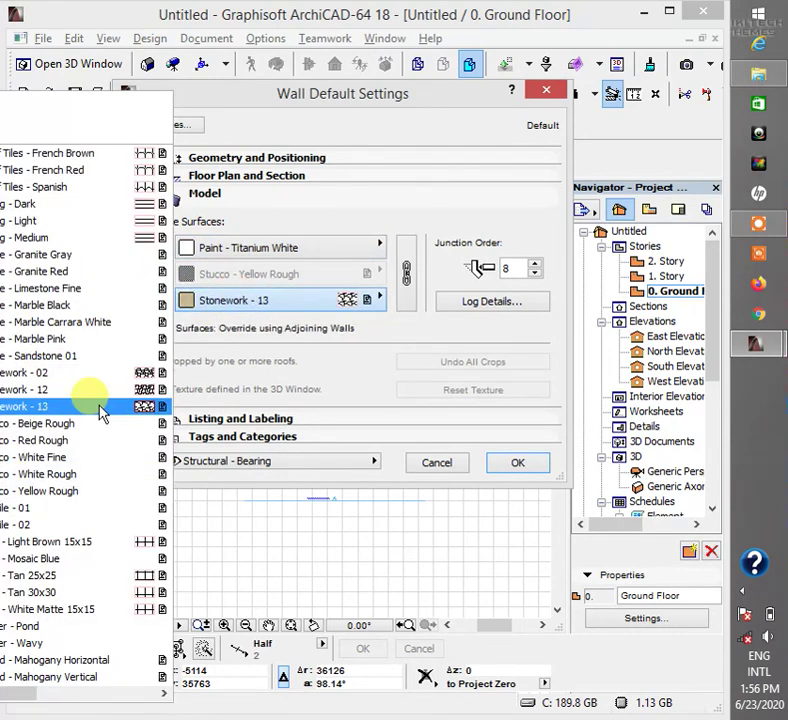
scroll(100, 413, "up", 10)
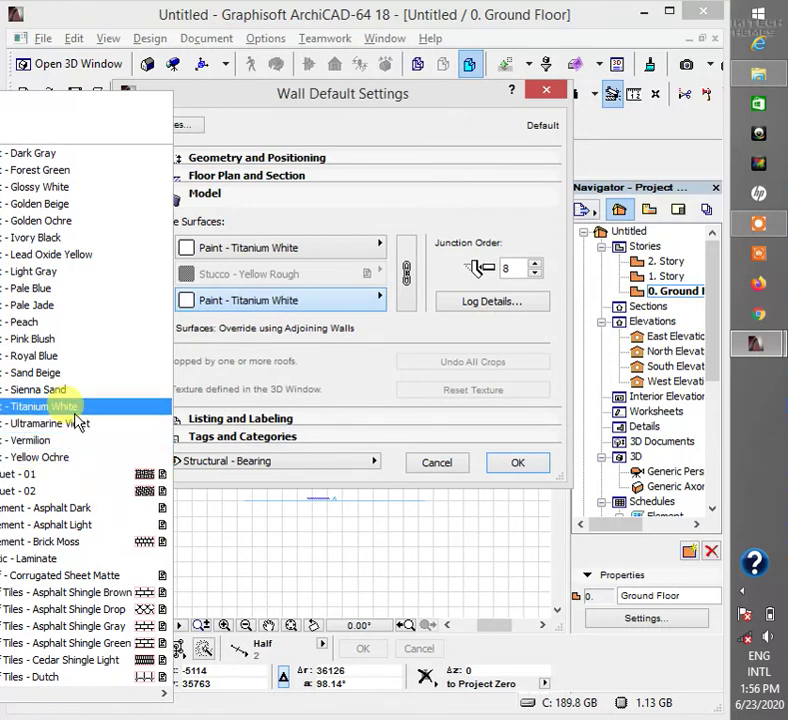
left_click(75, 410)
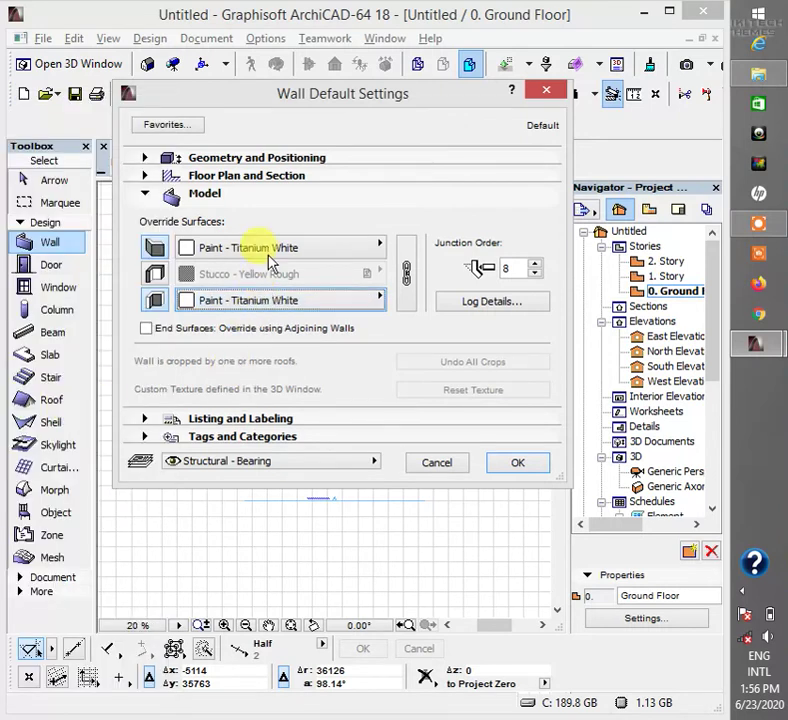
Step: Collapse the Model section and expand Listing and Labeling
left_click(276, 196)
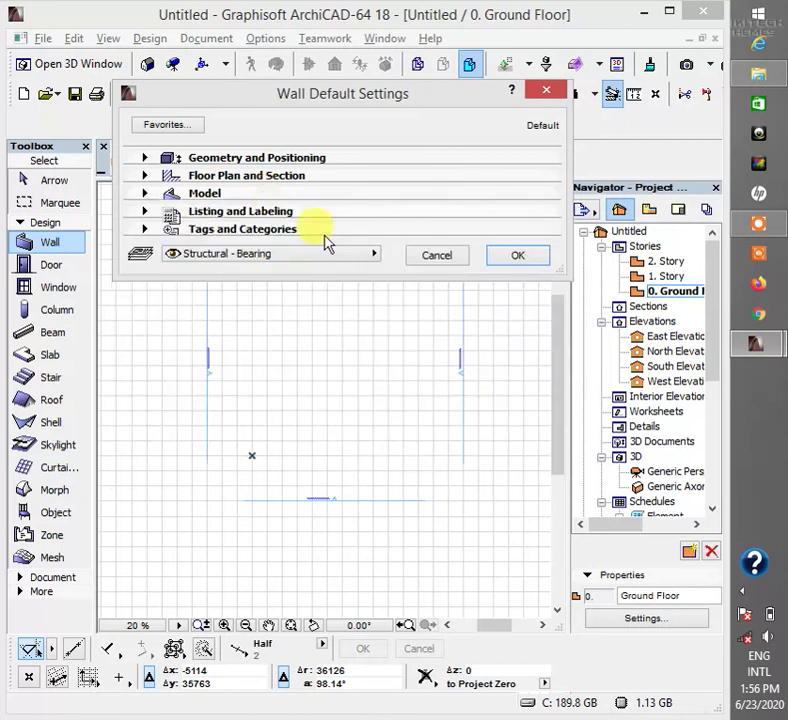
left_click(232, 212)
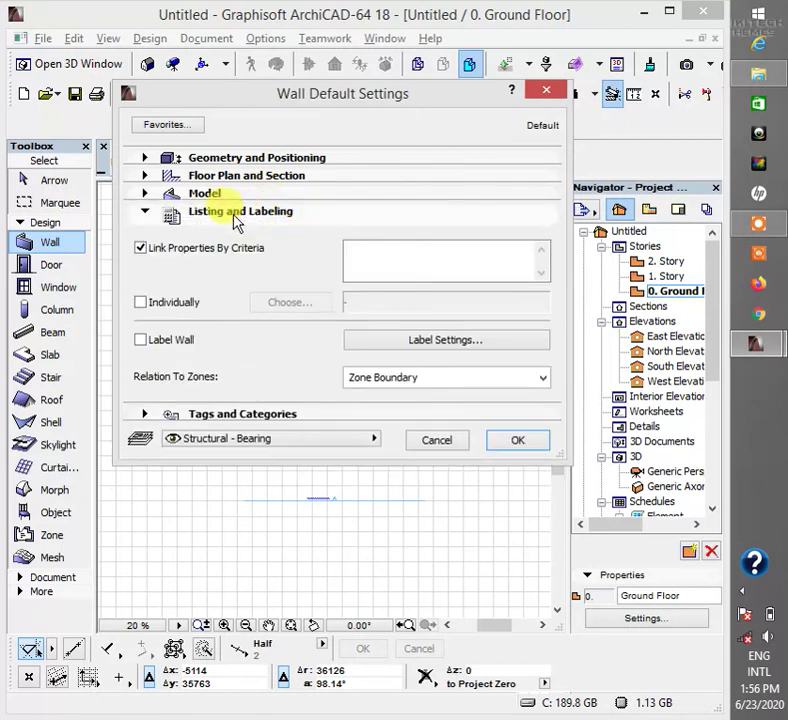